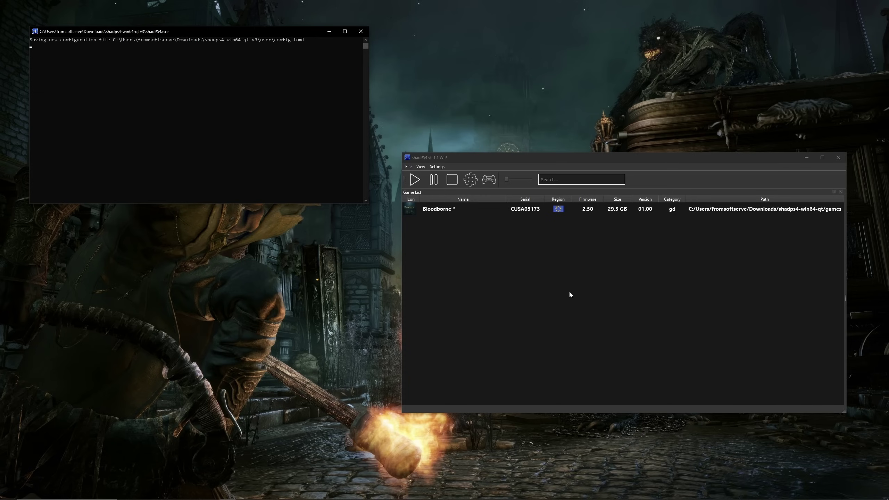
# Step: Switch to Chrome and open the shadPS4 emulator website at shadps4.net
pyautogui.moveTo(521, 156); pyautogui.dragTo(516, 175)
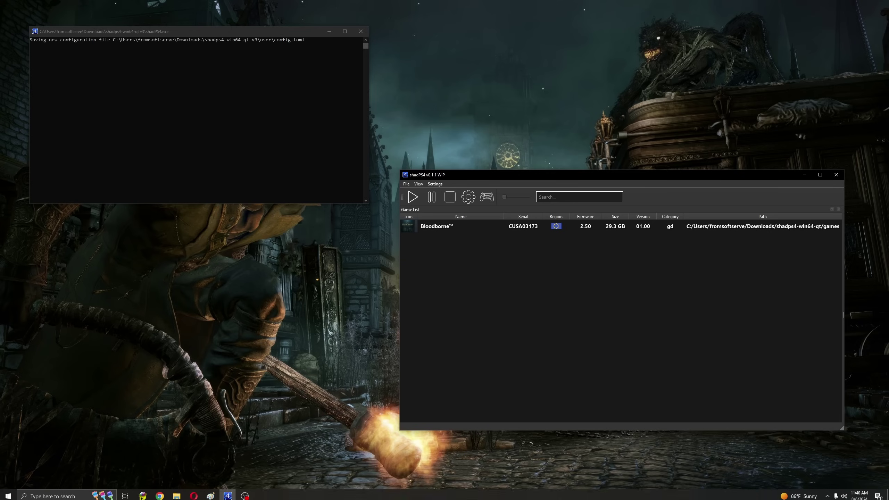
pyautogui.click(159, 493)
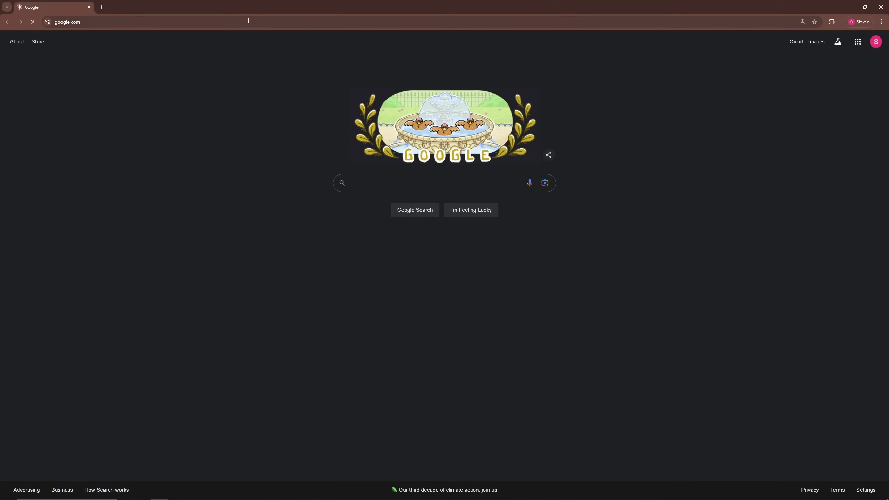
pyautogui.click(251, 22)
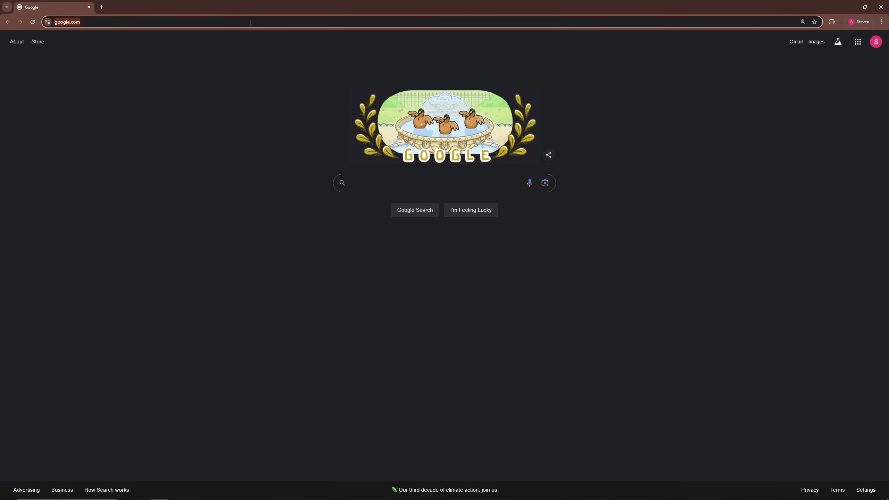
pyautogui.write('shadps4.net')
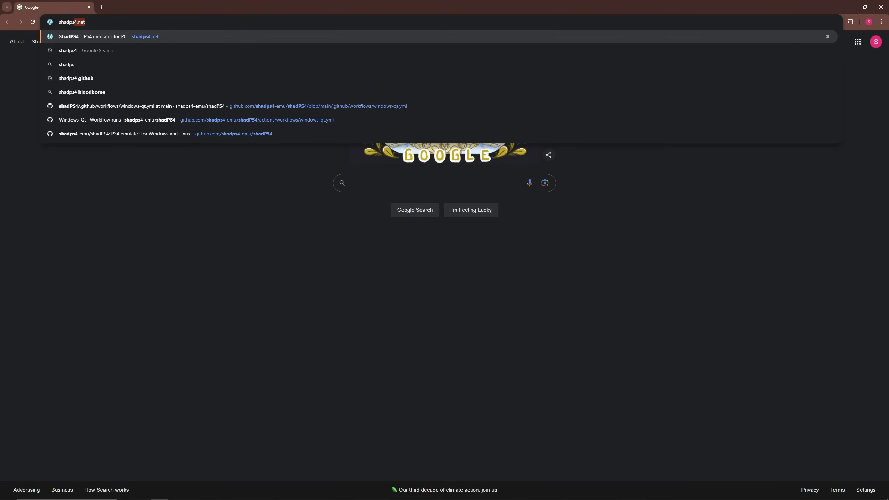
pyautogui.press('Return')
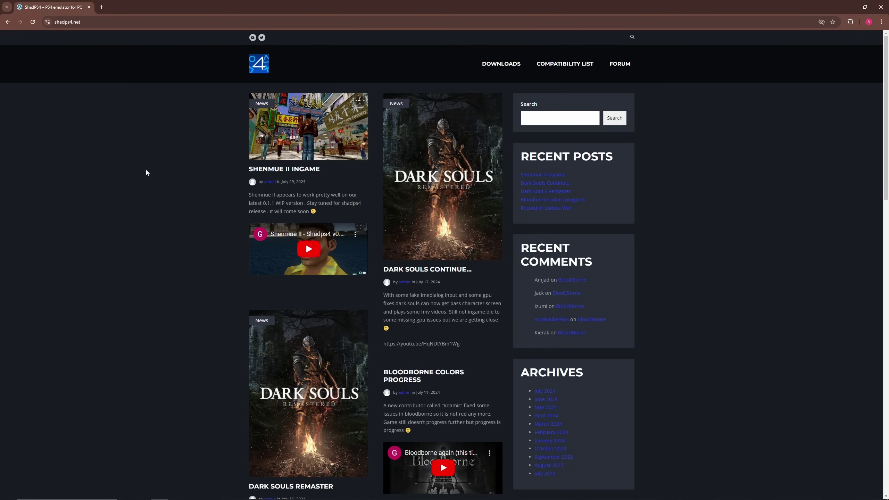
# Step: Open the shadps4-emu/shadPS4 GitHub repository in a new tab and list its Windows-Qt workflow runs under Actions
pyautogui.hotkey('ctrl', 't')
pyautogui.write('github.com/Gri')
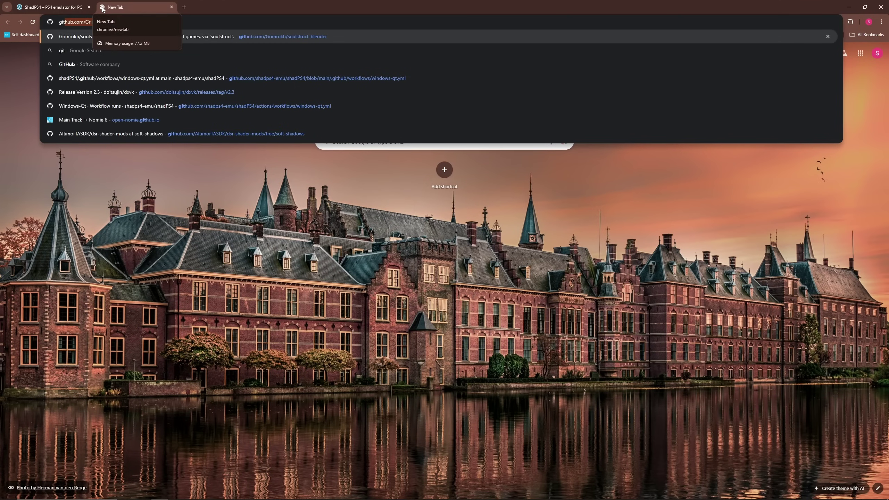
pyautogui.click(224, 78)
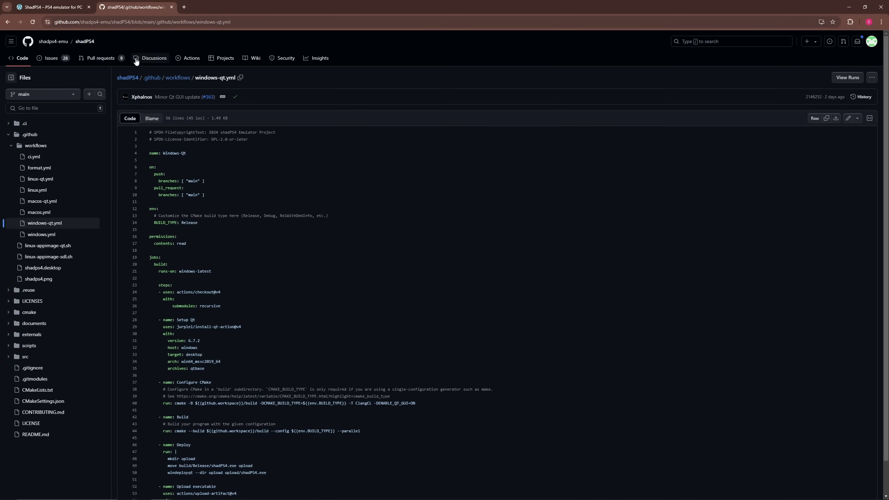
pyautogui.click(85, 41)
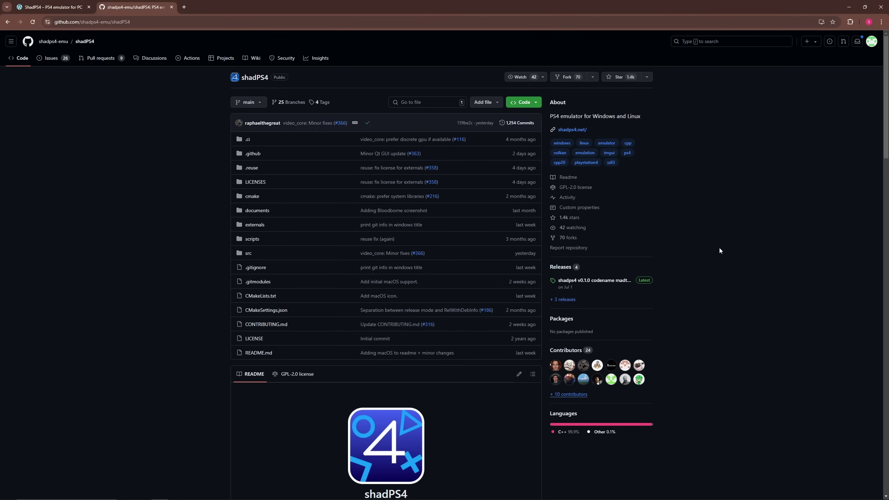
pyautogui.click(188, 59)
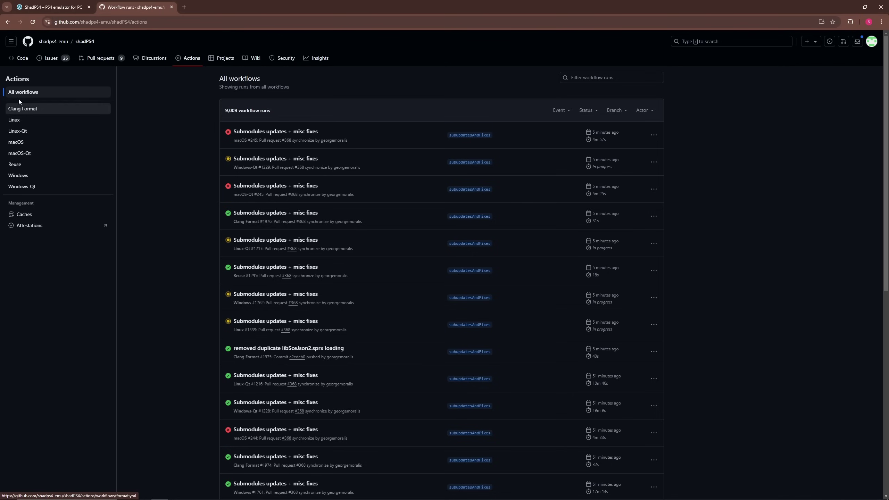
pyautogui.click(26, 189)
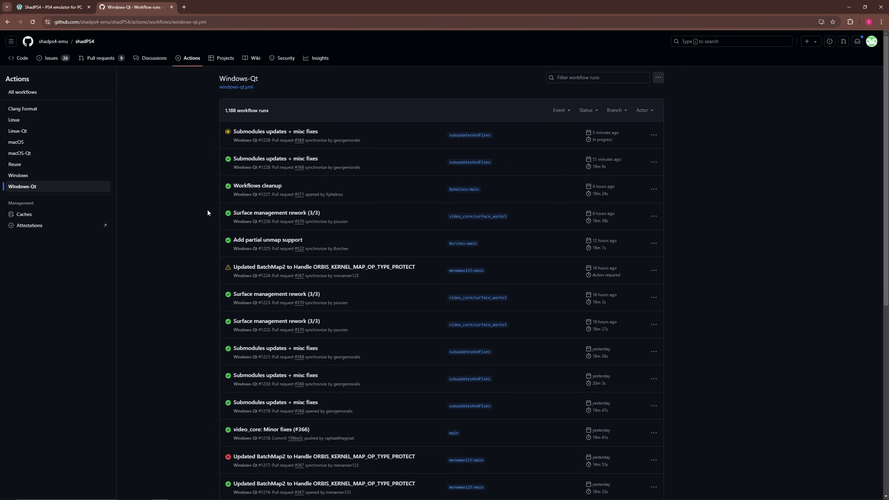
# Step: Check the two newest Windows-Qt runs, #1229 and #1228, for a downloadable build artifact, returning to the run list after each
pyautogui.click(275, 131)
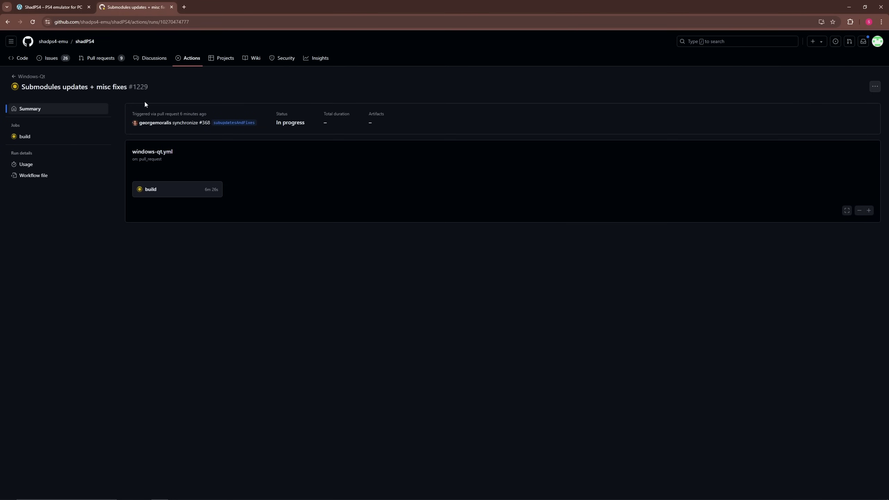
pyautogui.click(19, 76)
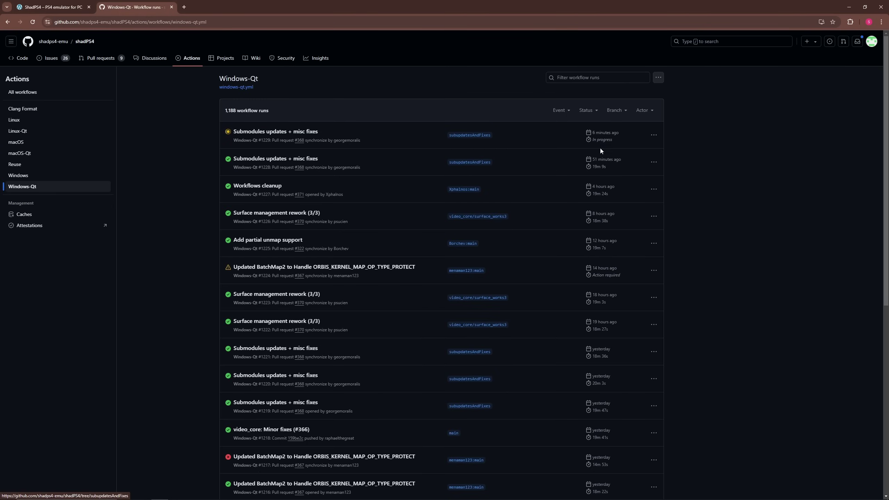
pyautogui.click(268, 160)
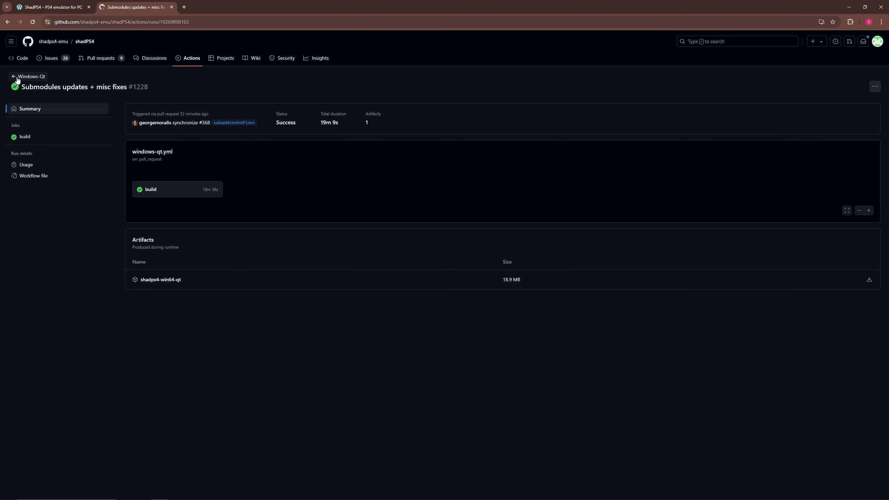
pyautogui.click(32, 76)
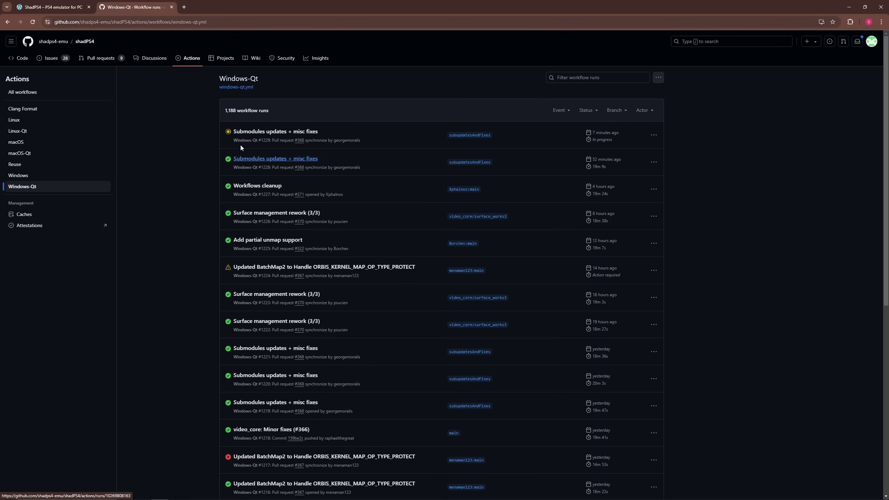
# Step: Open Discord in a new browser tab and view the shadps4 server's general-chat channel
pyautogui.click(184, 7)
pyautogui.write('discord')
pyautogui.press('Return')
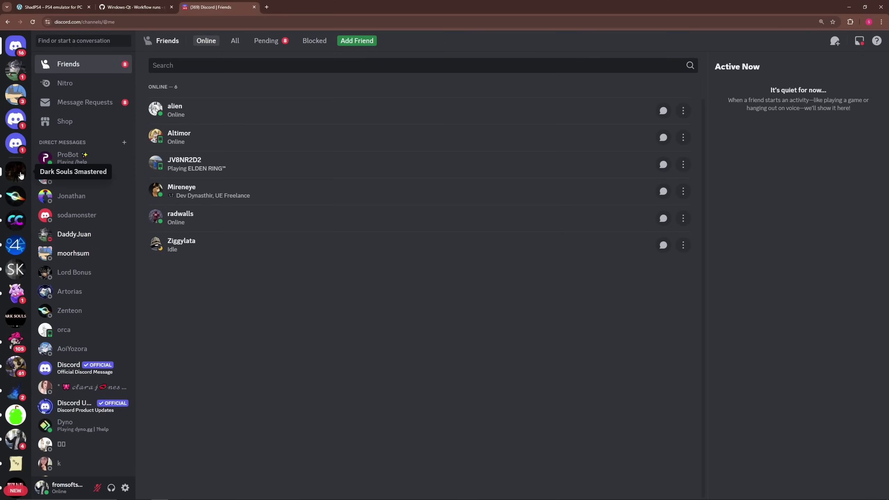
pyautogui.click(15, 245)
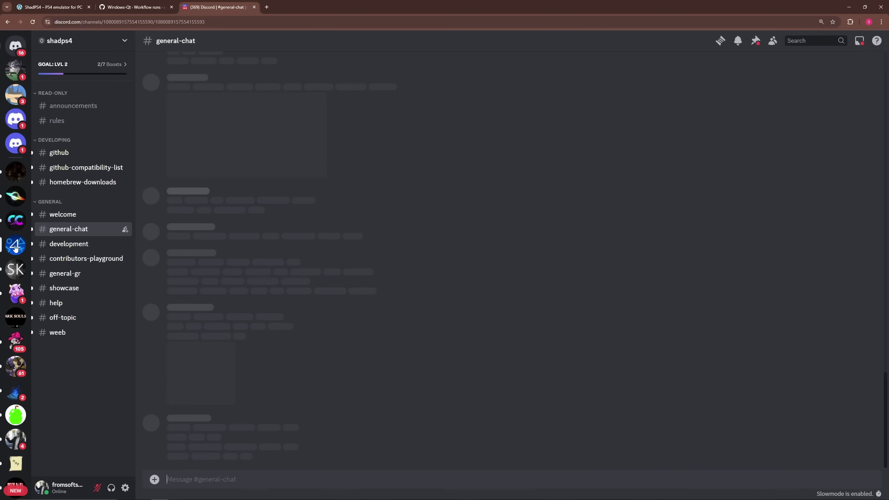
pyautogui.scroll(5, 264, 278)
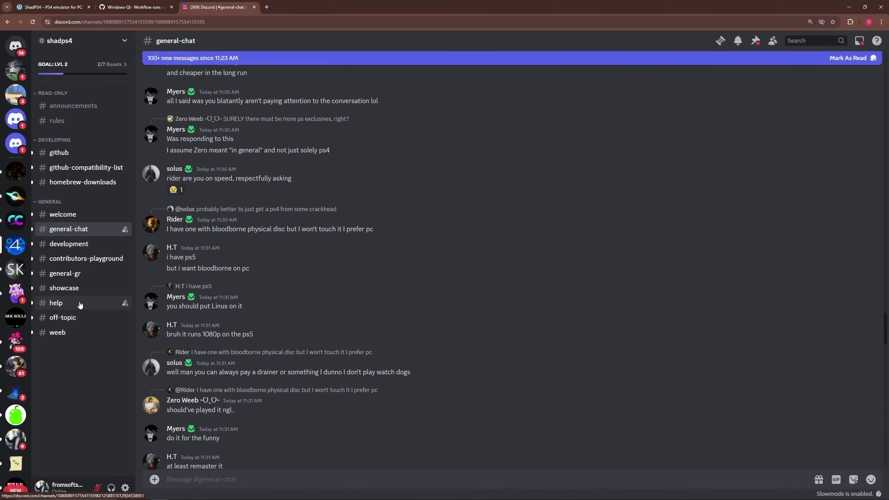
# Step: Browse the screenshots in the shadps4 server's showcase channel, then close the Discord tab
pyautogui.click(111, 288)
pyautogui.scroll(10, 289, 276)
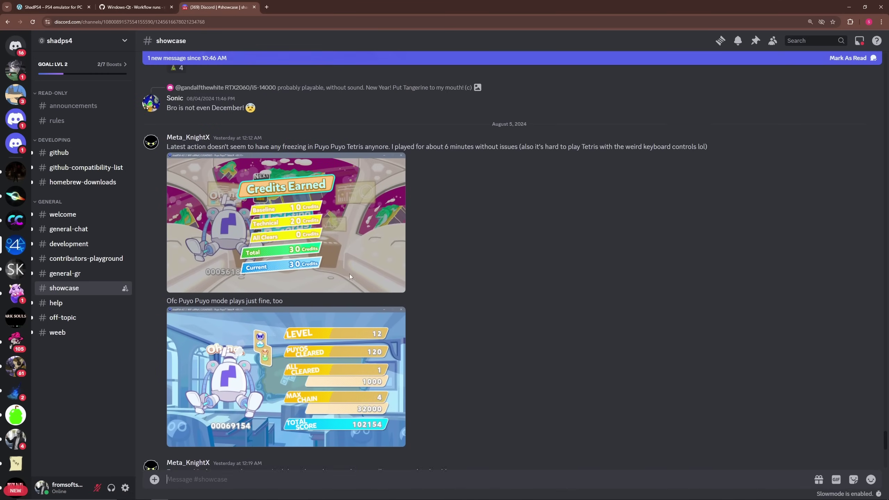
pyautogui.scroll(10, 284, 249)
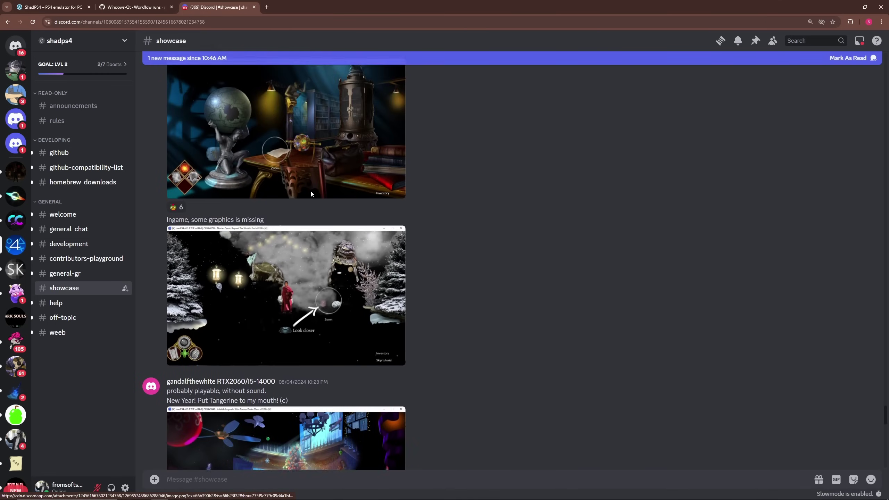
pyautogui.scroll(5, 280, 235)
pyautogui.scroll(-15, 293, 276)
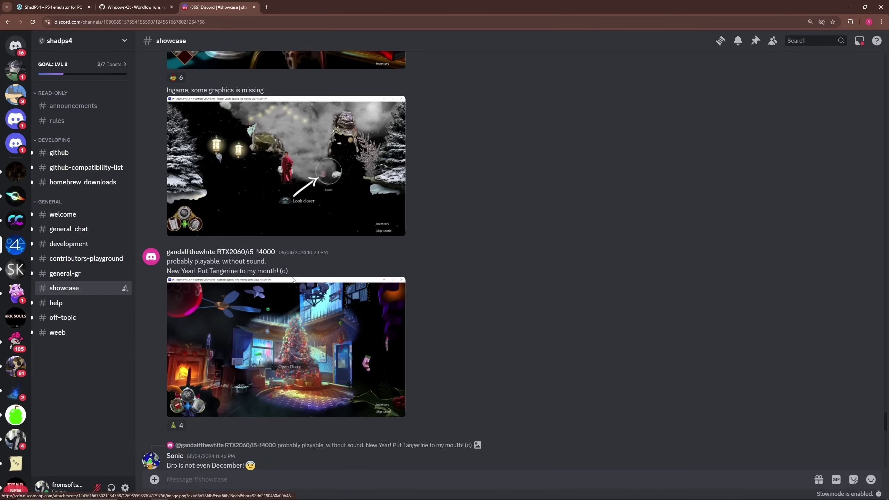
pyautogui.scroll(-9, 292, 276)
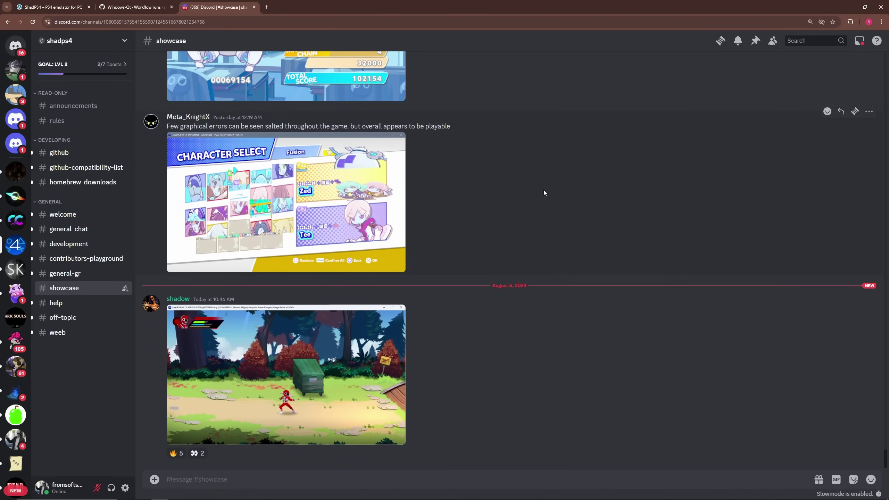
pyautogui.click(254, 7)
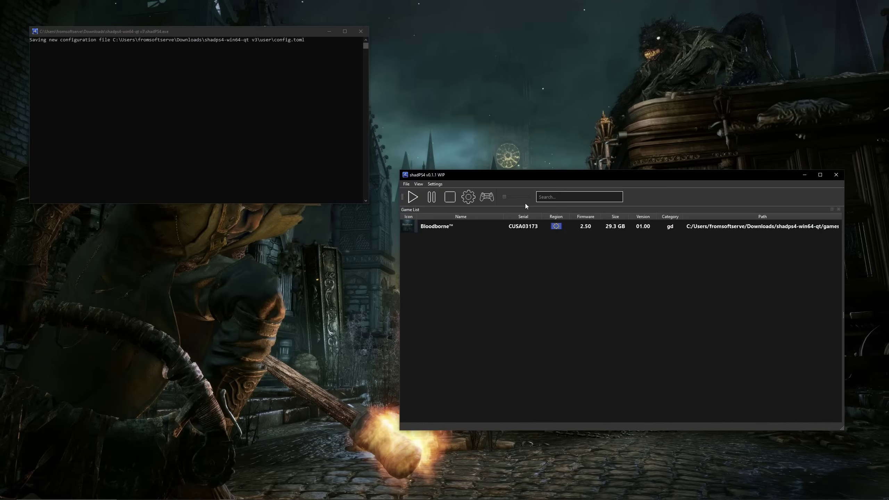
# Step: Launch Bloodborne from the shadPS4 game list and place its game window above the emulator window
pyautogui.moveTo(536, 175); pyautogui.dragTo(535, 191)
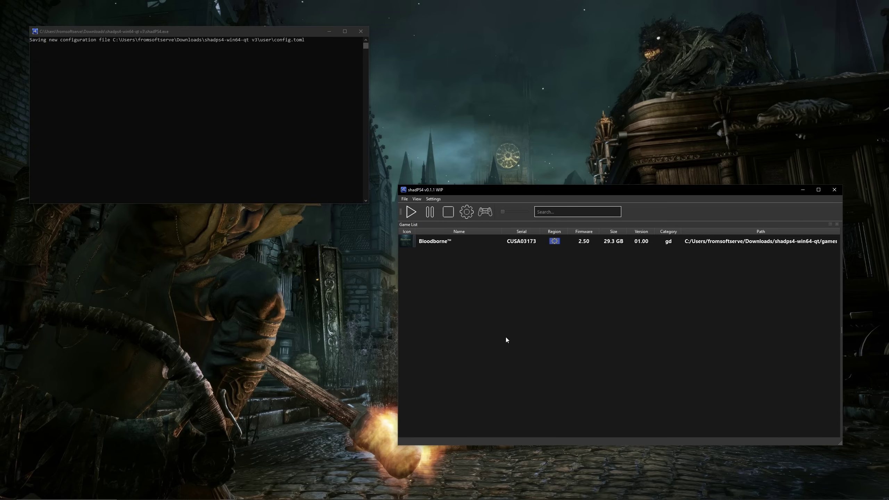
pyautogui.click(583, 244)
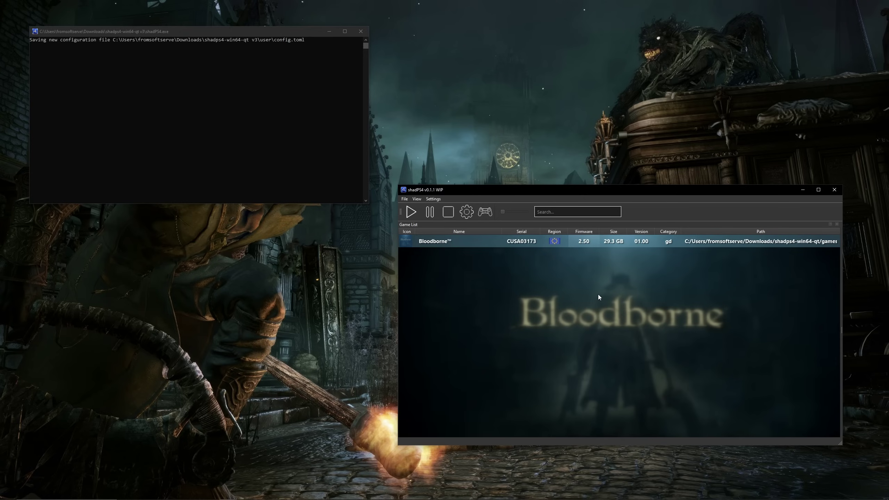
pyautogui.click(410, 213)
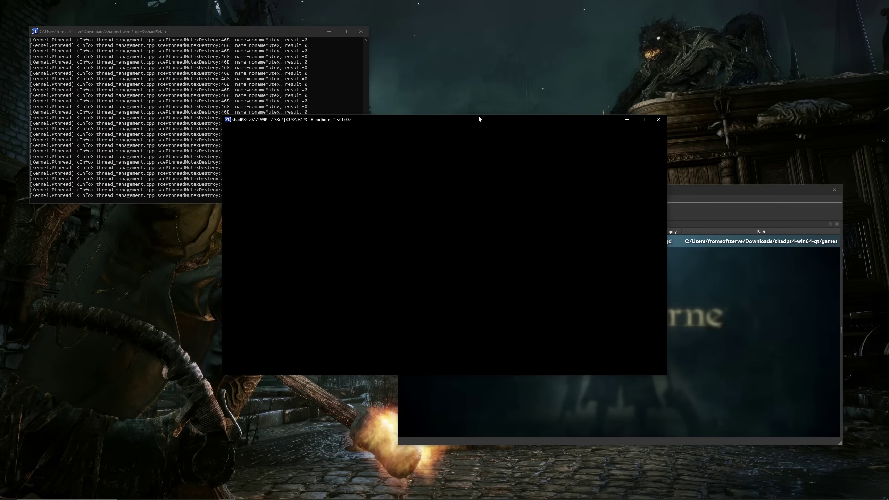
pyautogui.moveTo(479, 119); pyautogui.dragTo(651, 94)
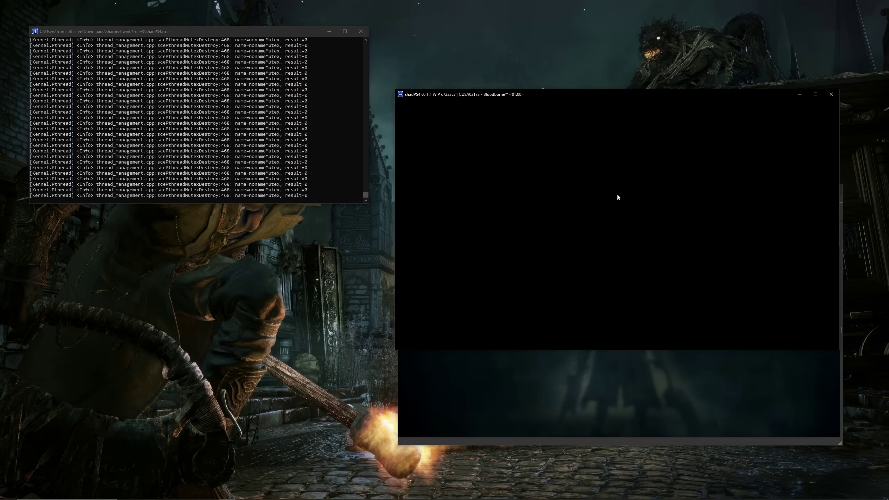
pyautogui.moveTo(517, 92); pyautogui.dragTo(514, 94)
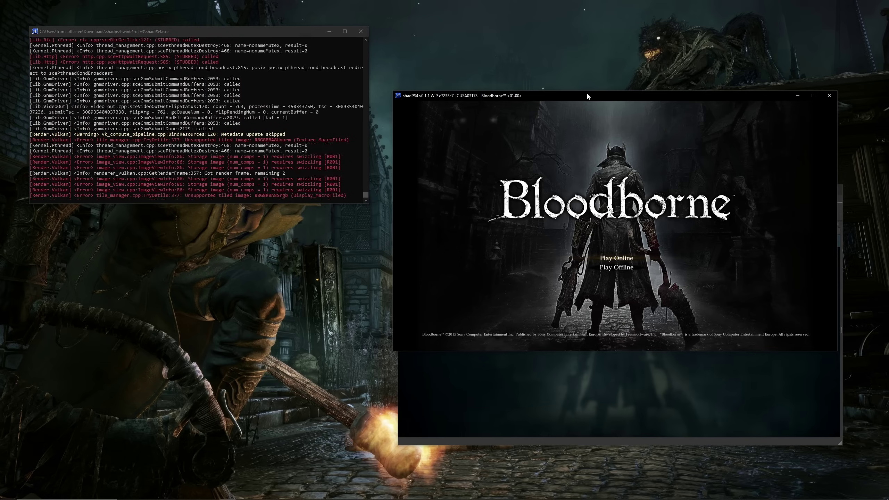
pyautogui.moveTo(531, 95)
pyautogui.mouseDown()
pyautogui.moveTo(517, 79)
pyautogui.moveTo(527, 92)
pyautogui.mouseUp()
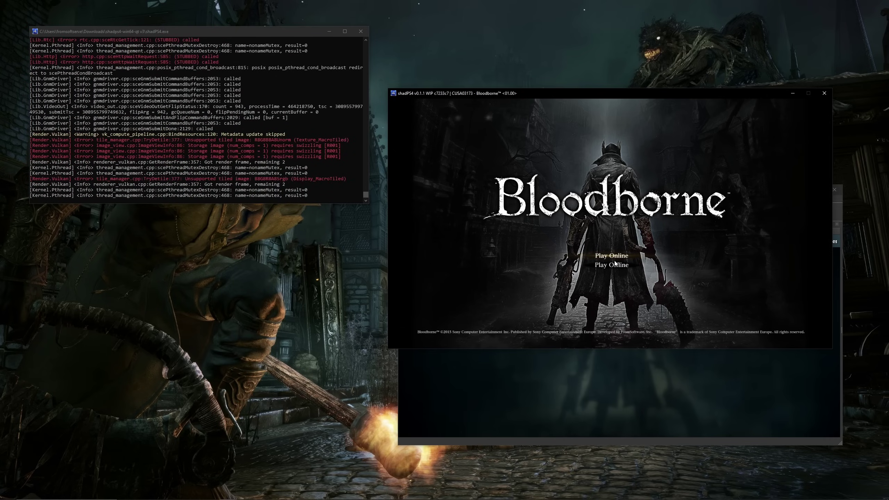
# Step: Bring the emulator window in front of the game and try to open the controller settings
pyautogui.click(693, 379)
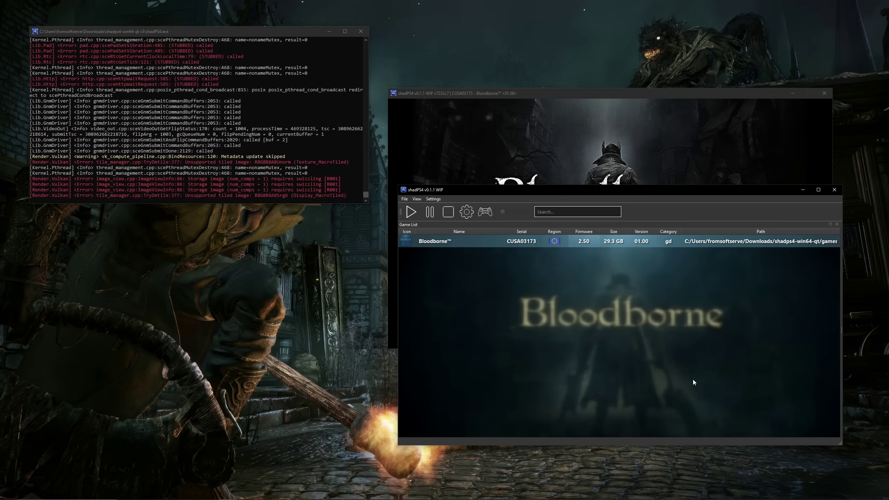
pyautogui.rightClick(485, 212)
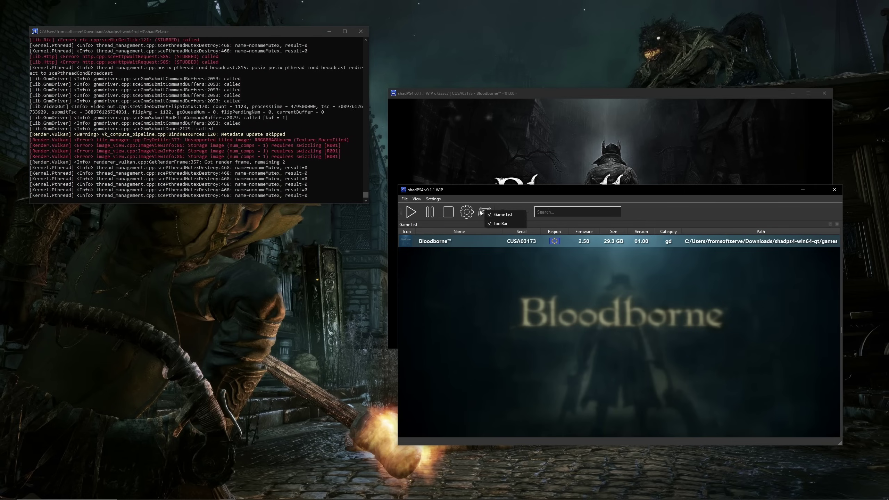
pyautogui.rightClick(485, 213)
pyautogui.rightClick(485, 212)
pyautogui.click(486, 212)
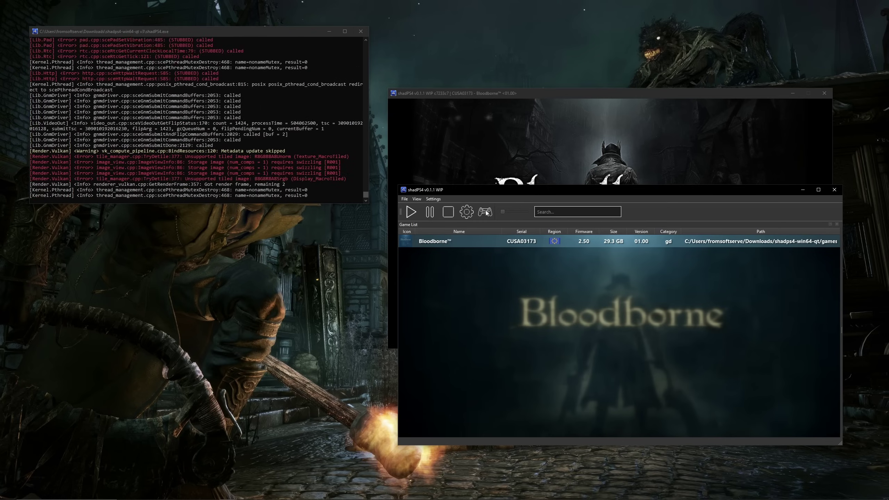
pyautogui.moveTo(519, 190)
pyautogui.mouseDown()
pyautogui.moveTo(495, 216)
pyautogui.moveTo(518, 196)
pyautogui.mouseUp()
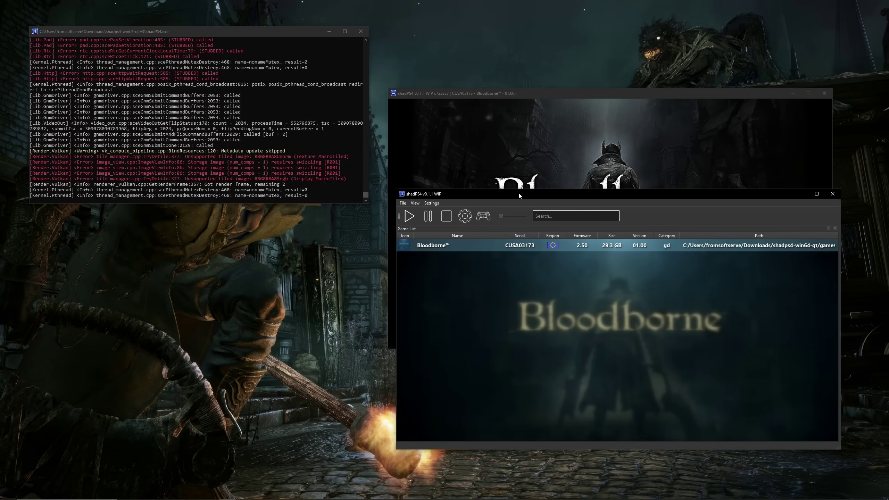
pyautogui.moveTo(518, 195)
pyautogui.mouseDown()
pyautogui.moveTo(517, 259)
pyautogui.moveTo(527, 193)
pyautogui.mouseUp()
pyautogui.click(518, 96)
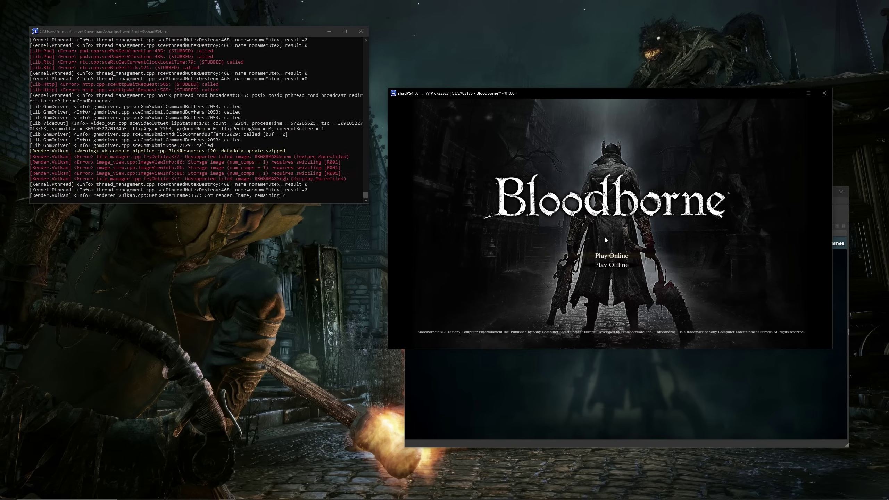
# Step: Bring the emulator window forward and check Bloodborne's game options and the emulator's settings options without choosing any
pyautogui.click(597, 352)
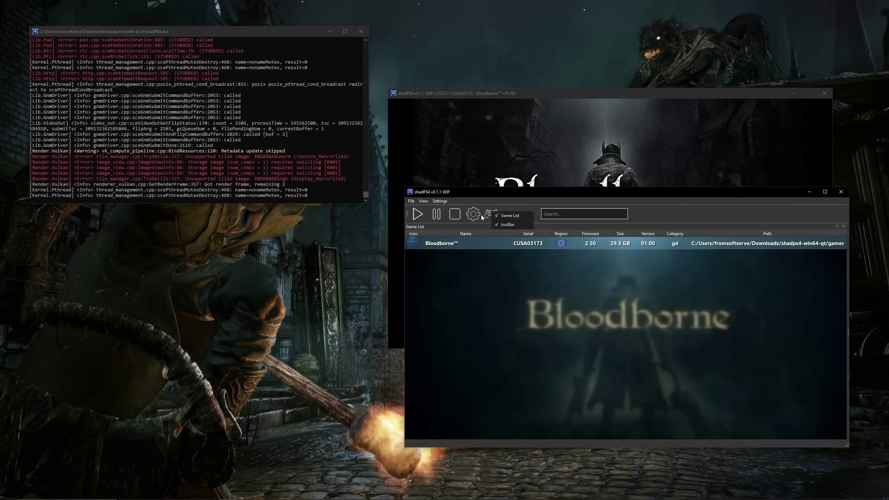
pyautogui.rightClick(524, 244)
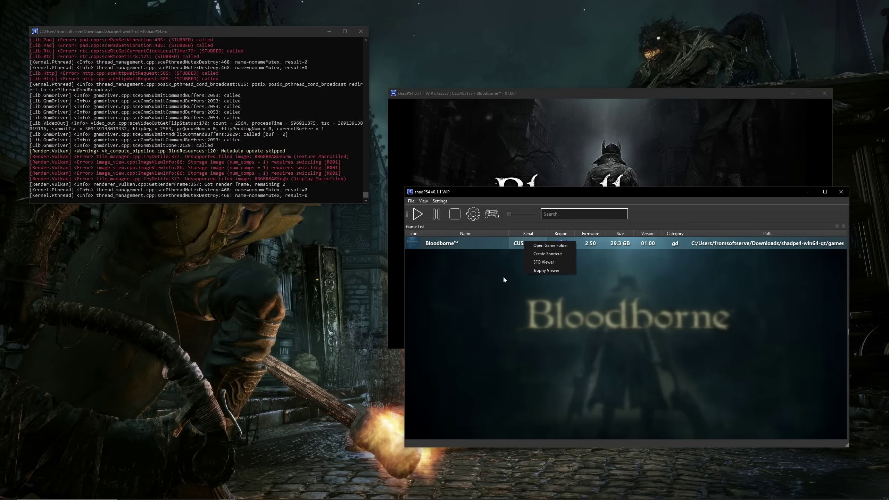
pyautogui.click(498, 267)
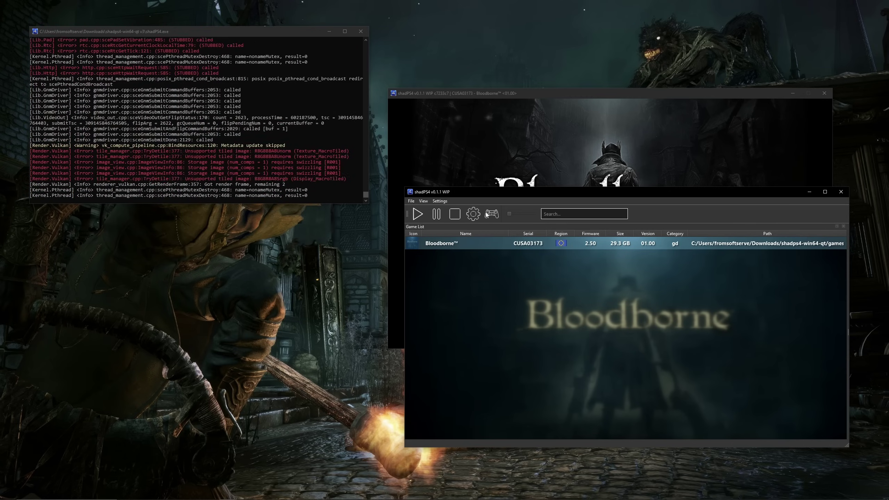
pyautogui.click(437, 201)
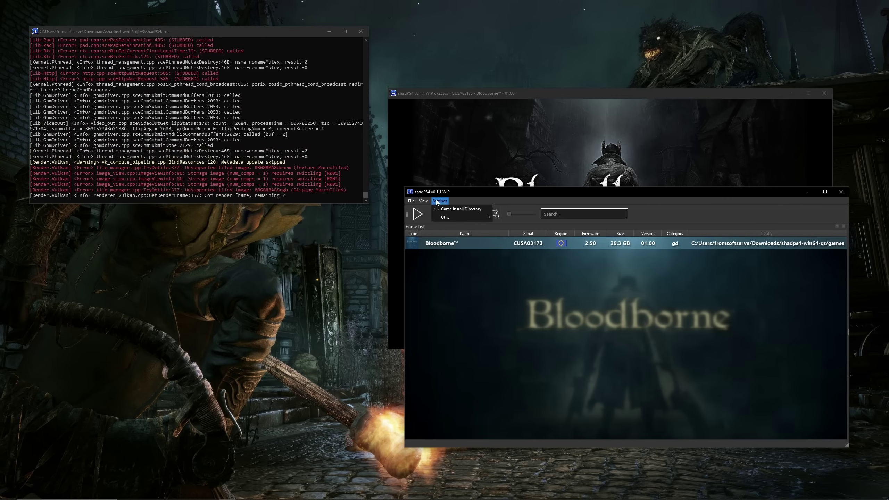
pyautogui.click(546, 272)
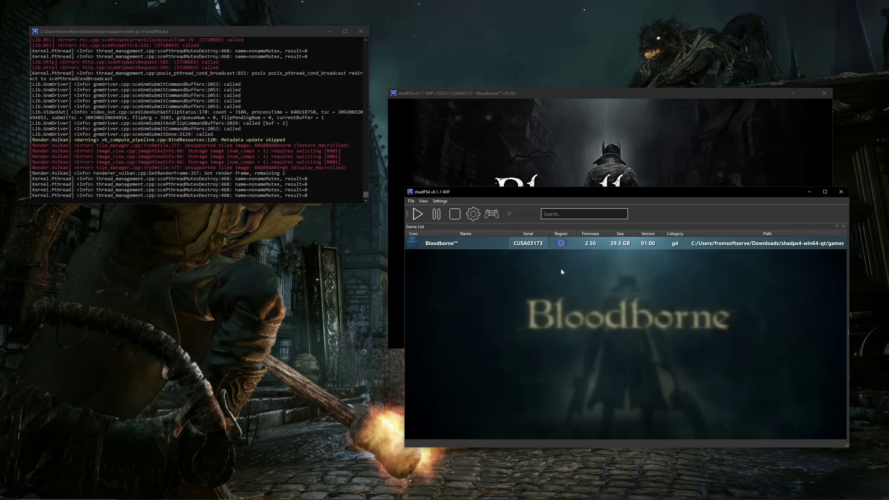
# Step: Return to the Bloodborne window, switch the title menu selection repeatedly between Play Online and Play Offline, and move the window slightly down
pyautogui.click(609, 120)
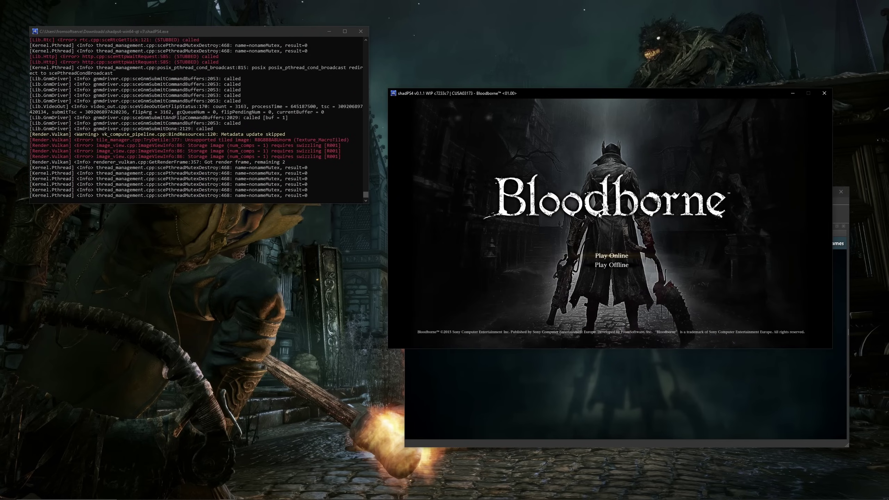
pyautogui.press('Down')
pyautogui.press('Up')
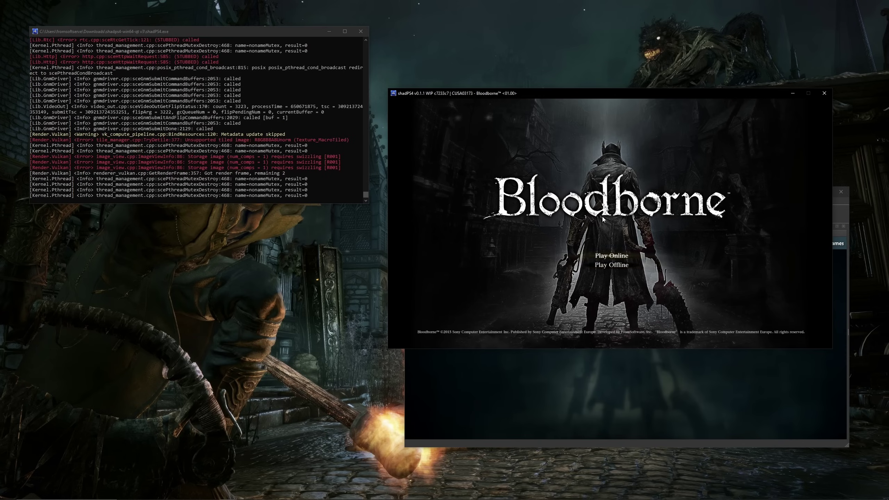
pyautogui.press('Down')
pyautogui.press('Up')
pyautogui.press('Down')
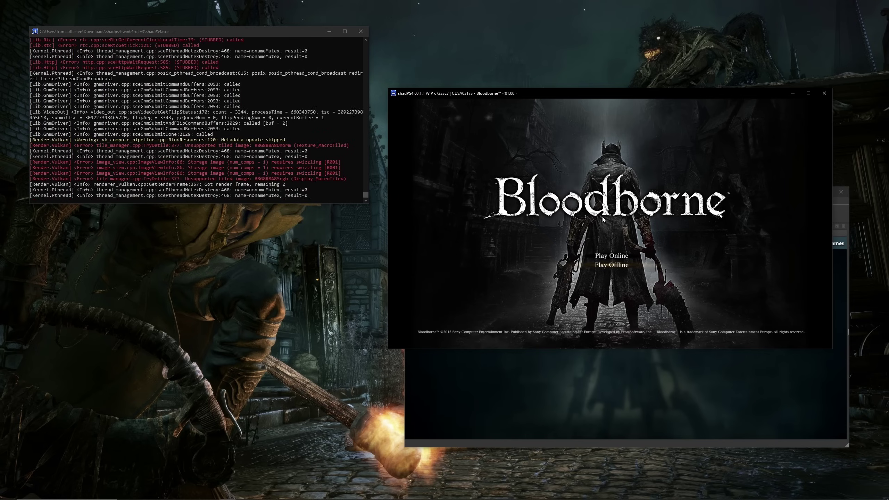
pyautogui.press('Up')
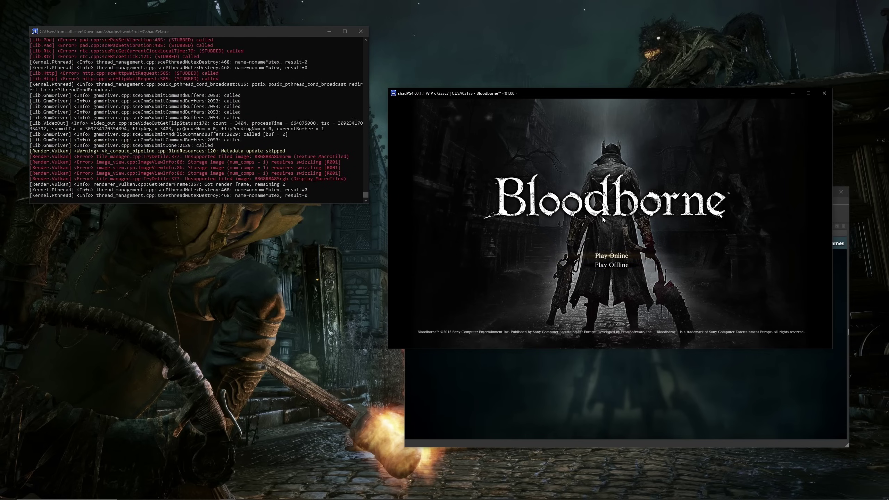
pyautogui.press('Down')
pyautogui.press('Up')
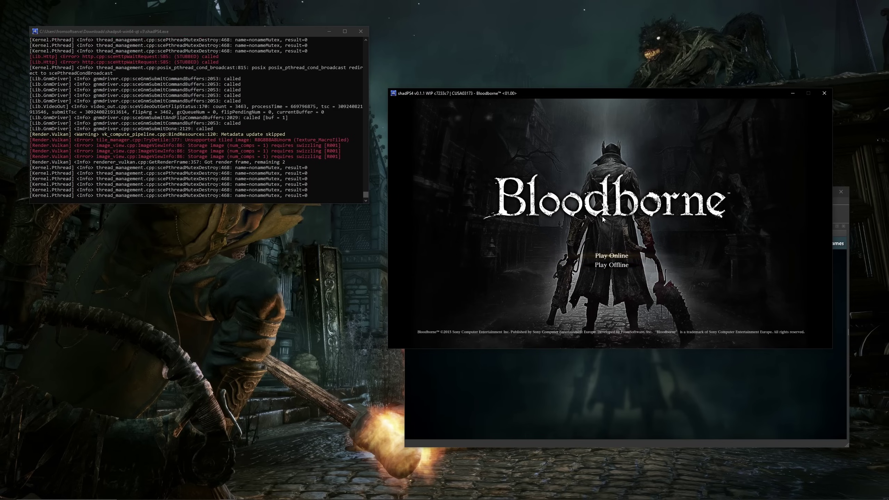
pyautogui.press('Down')
pyautogui.press('Up')
pyautogui.press('Down')
pyautogui.press('Up')
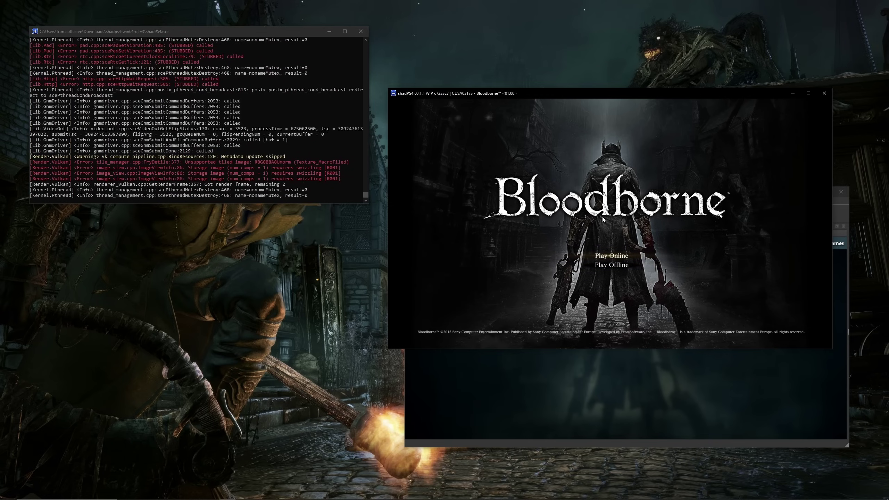
pyautogui.press('Down')
pyautogui.press('Up')
pyautogui.press('Down')
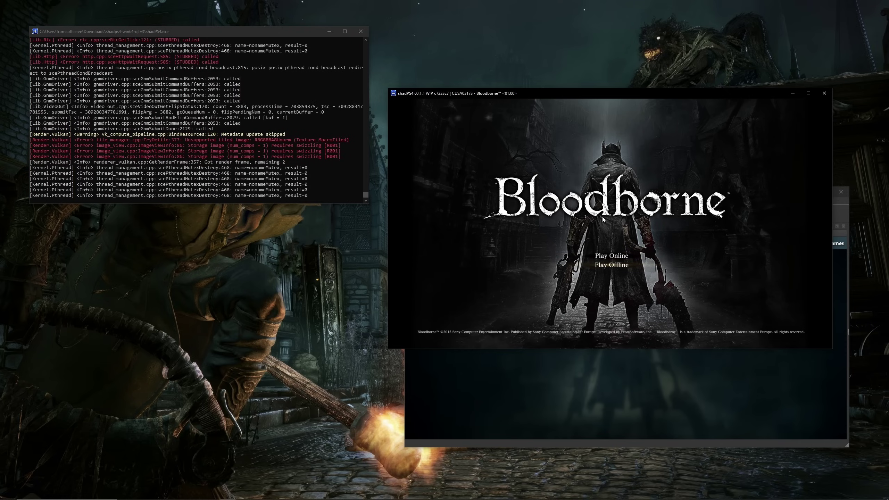
pyautogui.press('Up')
pyautogui.press('Down')
pyautogui.press('Up')
pyautogui.press('Down')
pyautogui.press('Up')
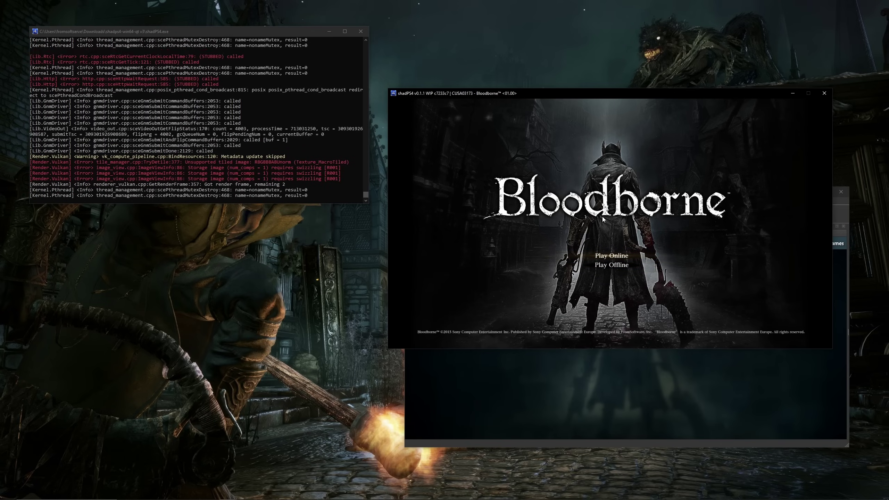
pyautogui.press('Down')
pyautogui.press('Up')
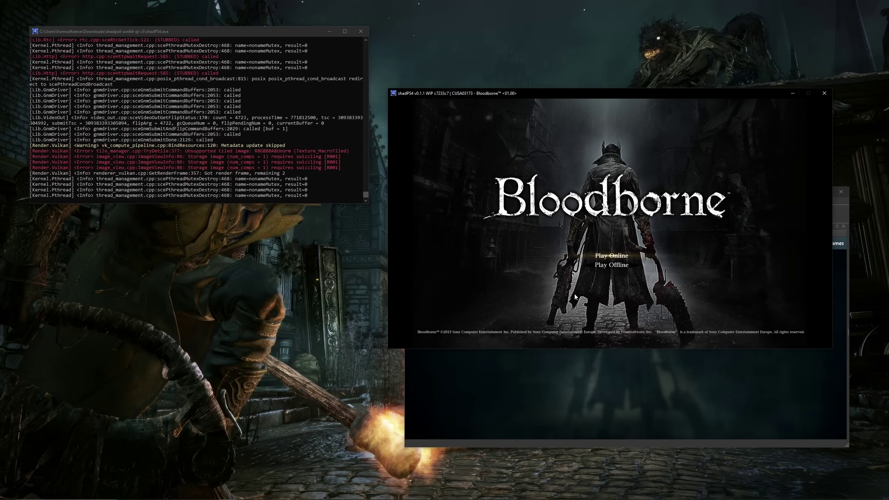
pyautogui.press('Down')
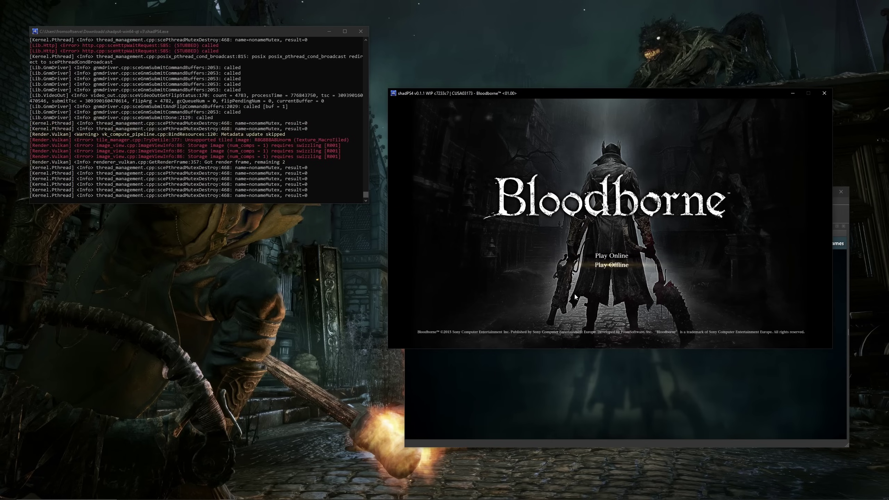
pyautogui.press('Up')
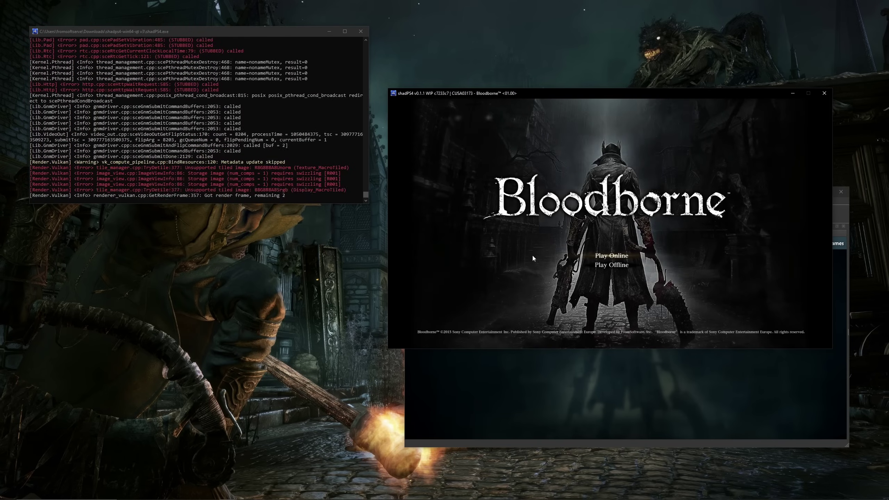
pyautogui.moveTo(557, 94)
pyautogui.mouseDown()
pyautogui.moveTo(609, 120)
pyautogui.moveTo(558, 103)
pyautogui.mouseUp()
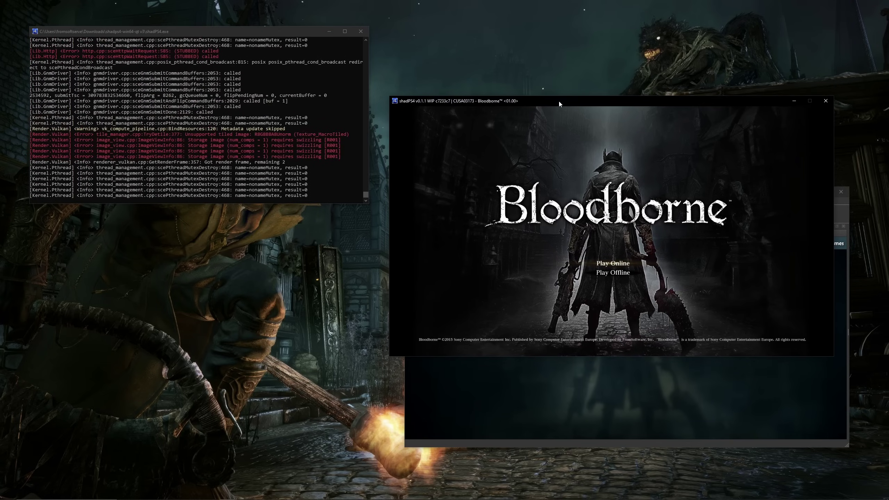